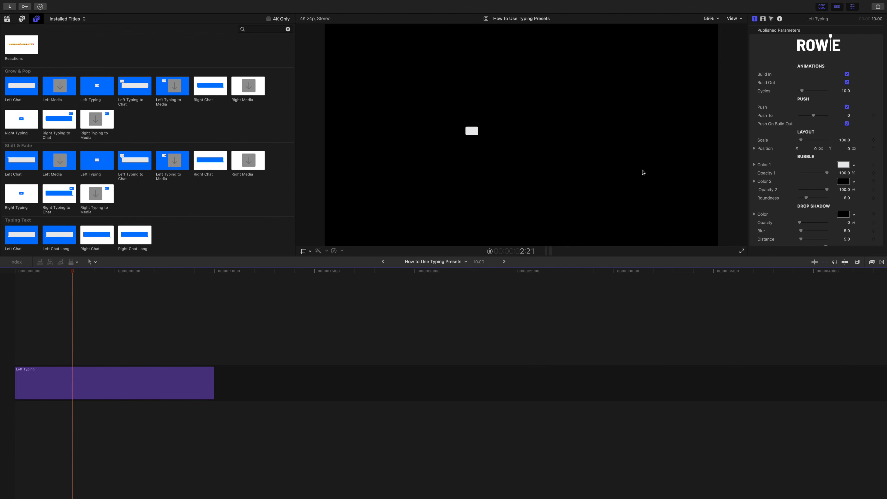
Step: Extend the Left Typing title in the timeline to 20 seconds and play back its typing animation
left_click(490, 251)
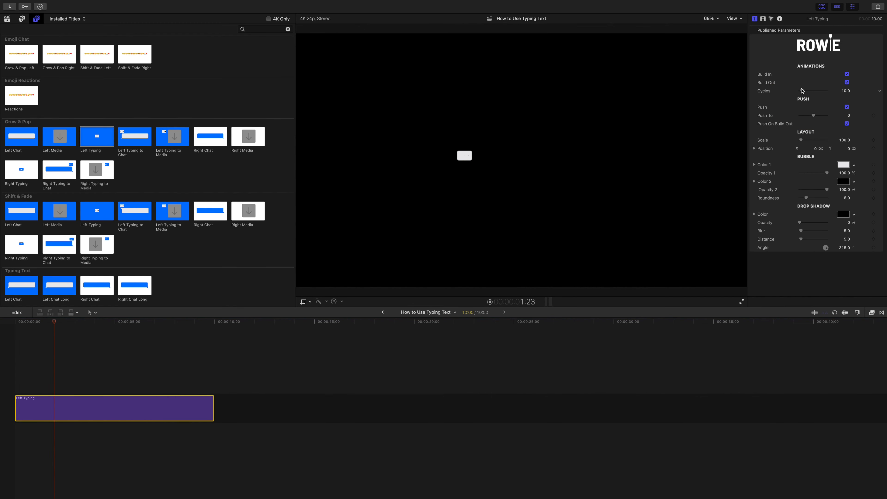
left_click_drag(802, 92, 845, 80)
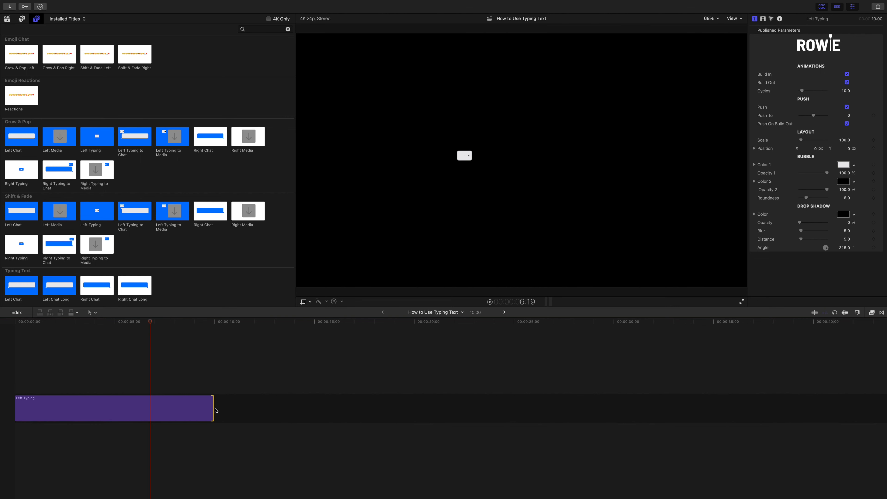
left_click_drag(215, 411, 413, 415)
key("space")
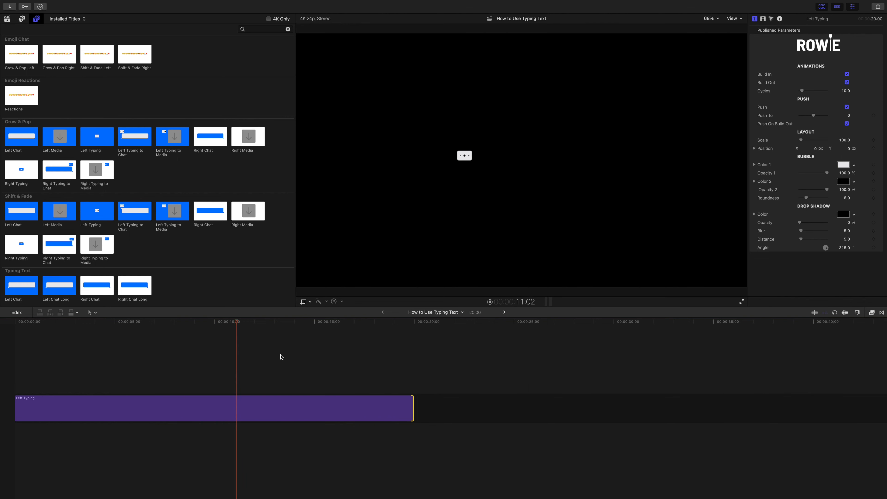
key("space")
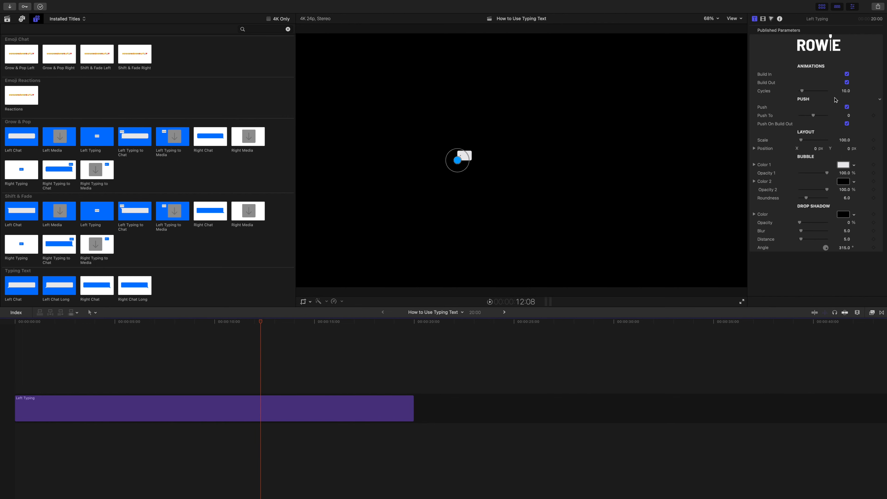
Step: Set the Left Typing title's Cycles to 20 and play back the animation
left_click(846, 91)
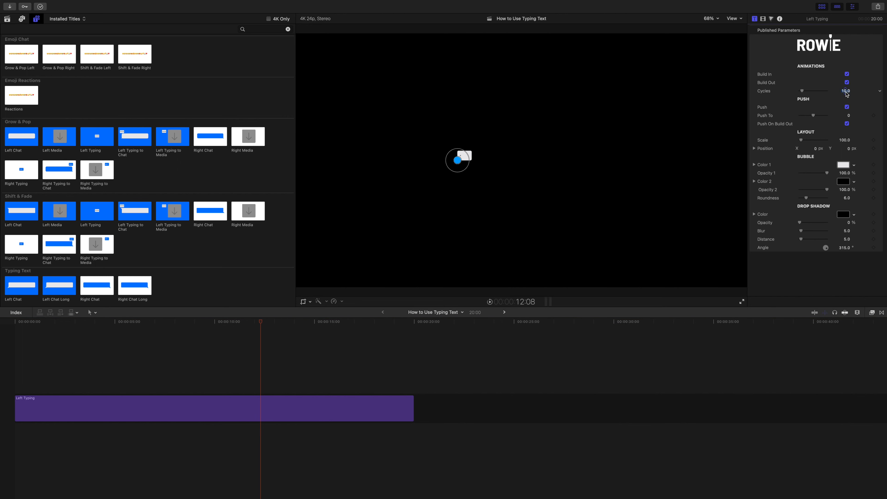
type("20")
key("Return")
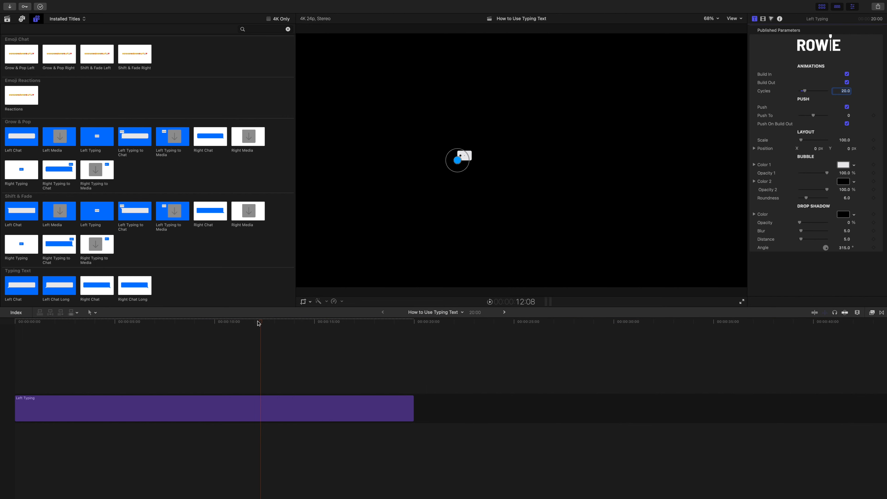
left_click(164, 316)
key("space")
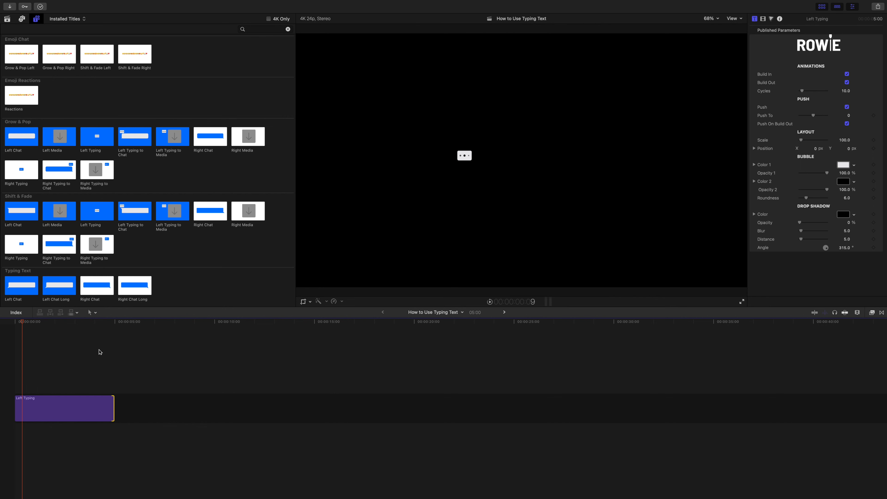
Step: Preview the five-second Left Typing title, set its Cycles to 5 and play it again
key("space")
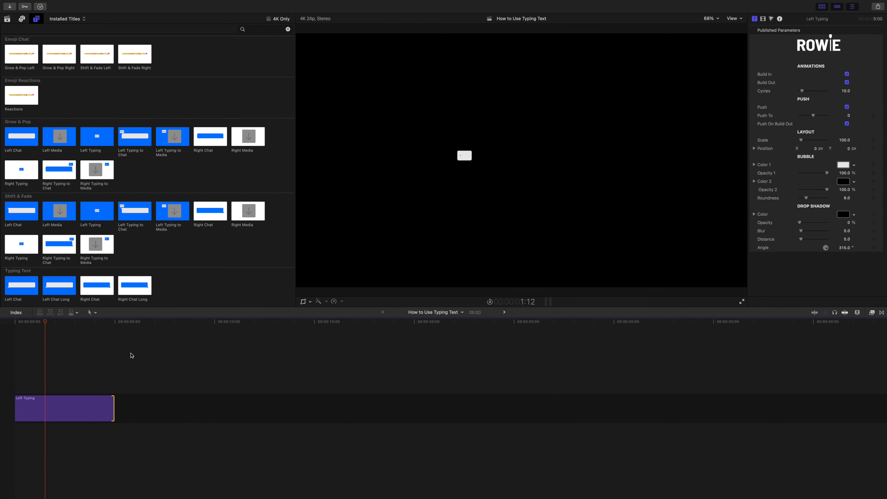
key("space")
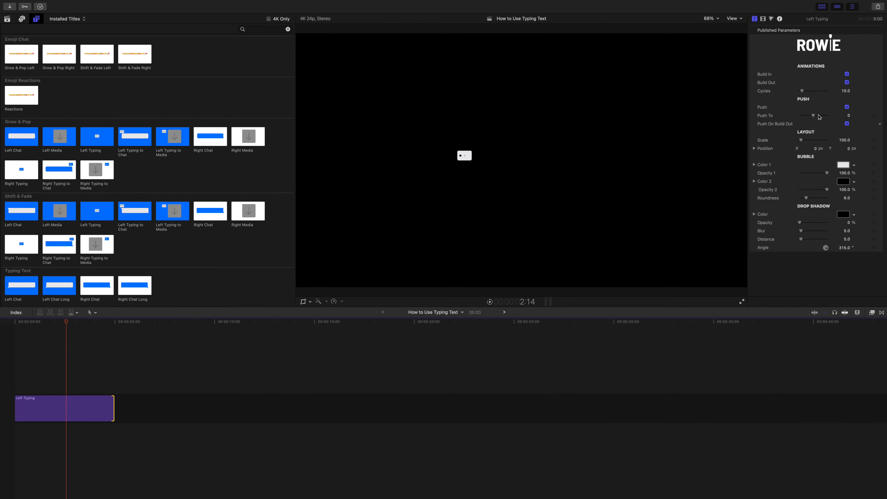
left_click(848, 92)
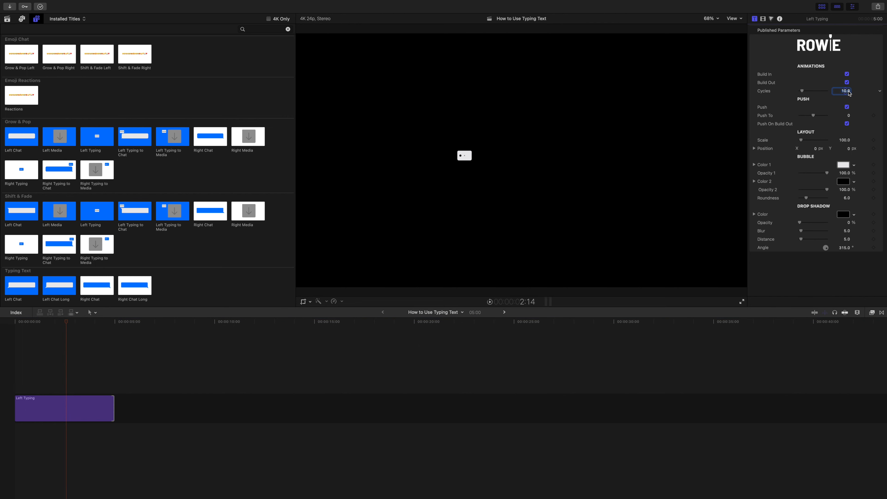
type("5")
key("Return")
left_click(38, 323)
key("space")
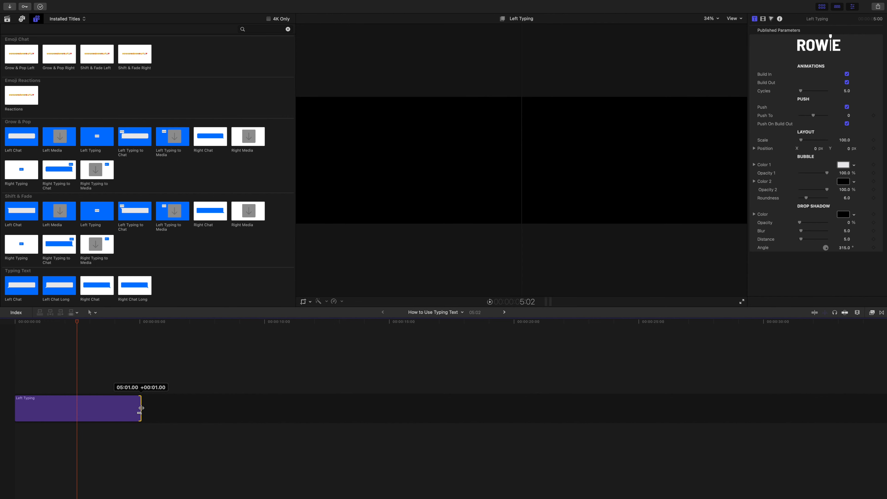
Step: Lengthen the Left Typing title to 8 seconds and play back the typing animation
left_click_drag(141, 412, 214, 414)
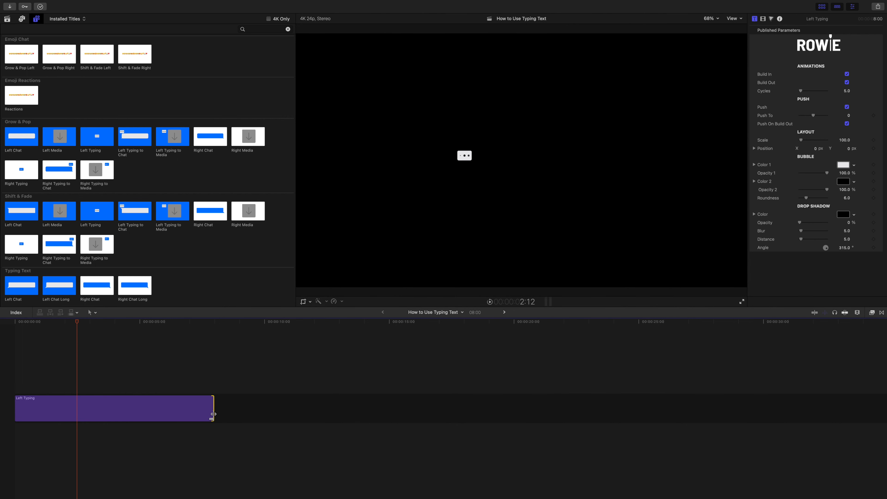
key("space")
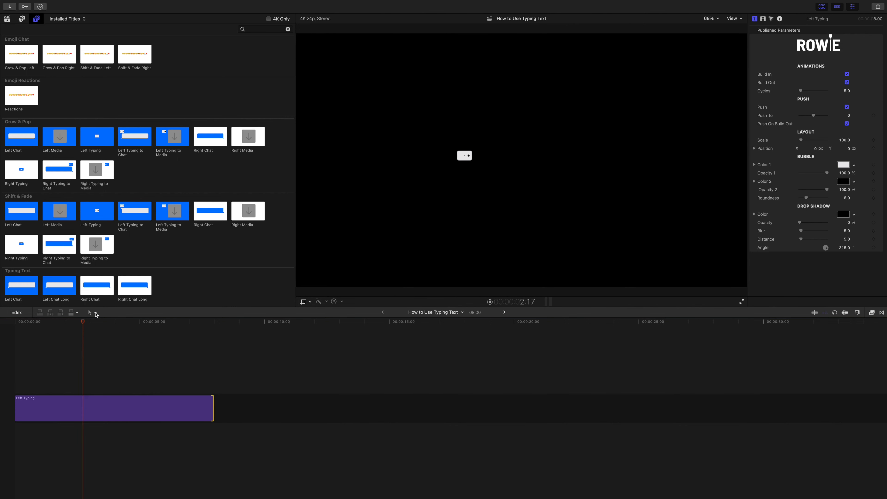
key("space")
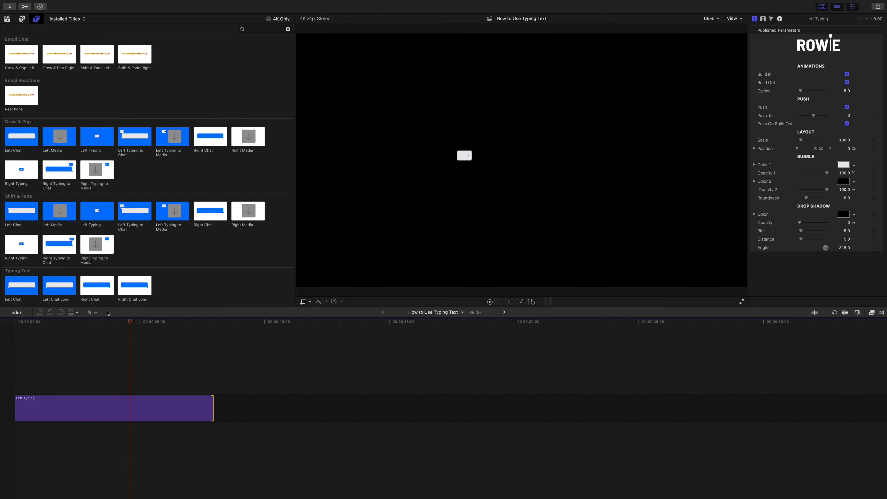
Step: Set the Left Typing title's Cycles to 4 and play it from the start of the timeline
left_click(845, 91)
type("4")
key("Return")
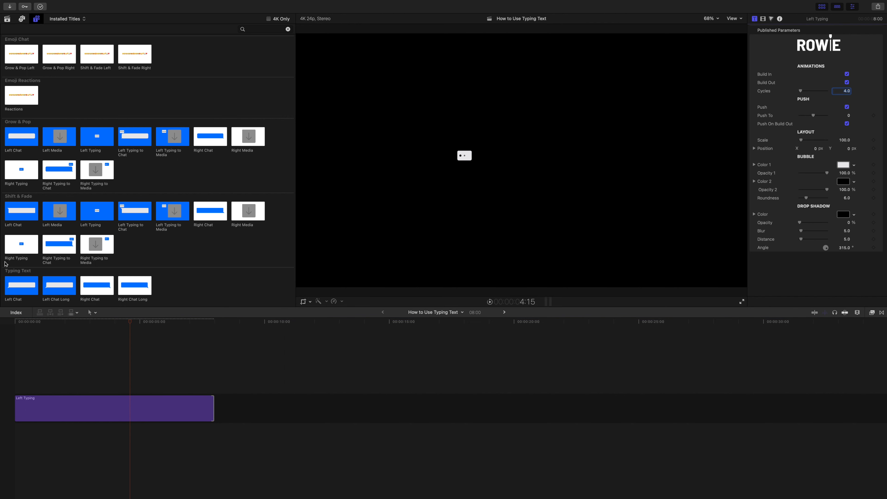
left_click(16, 321)
key("space")
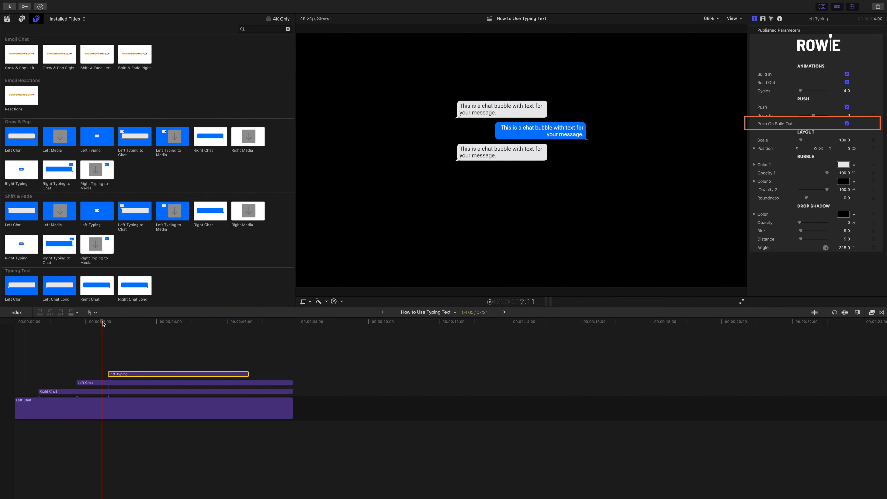
Step: Play back the stacked chat titles to check how the bubbles move as Left Typing builds in and out
left_click_drag(102, 321, 99, 320)
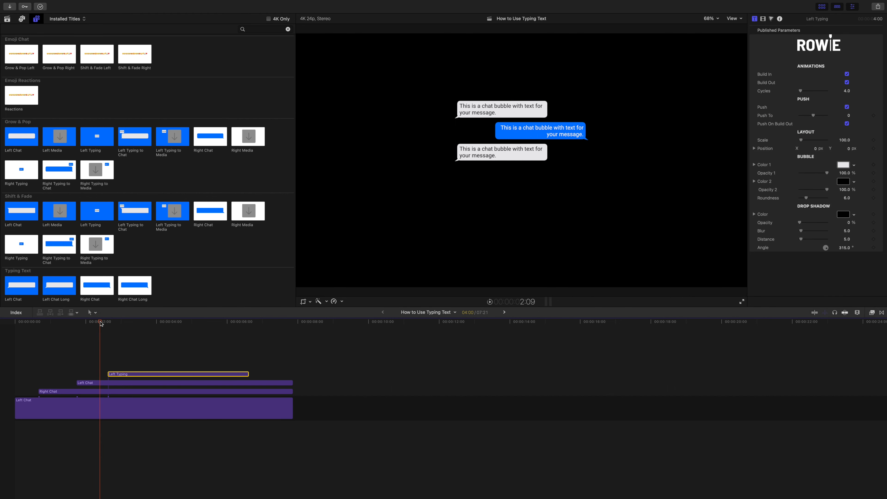
key("space")
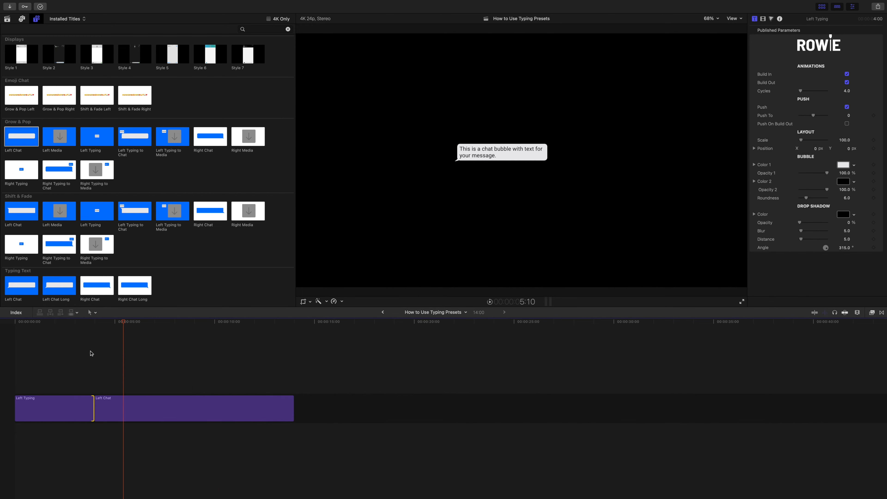
Step: Play back the Left Typing title followed by Left Chat from the start to review the transition between them
left_click(89, 323)
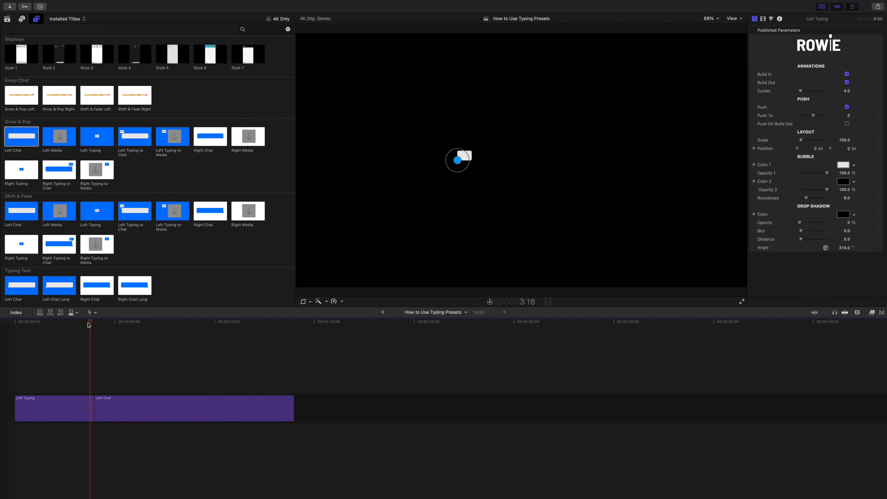
left_click_drag(90, 324, 1, 318)
key("space")
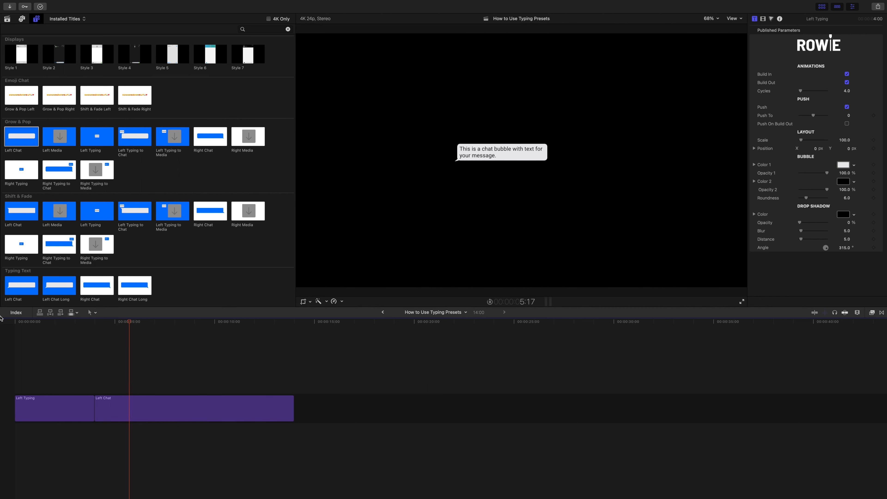
left_click(134, 327)
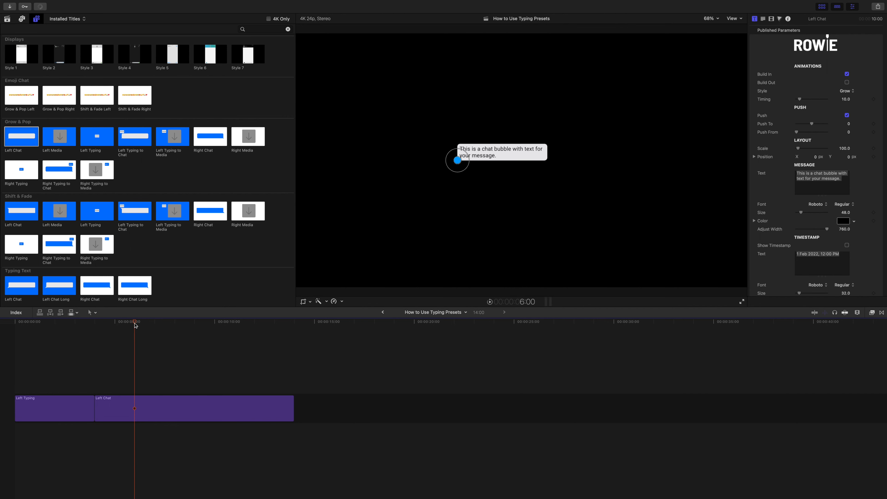
left_click_drag(135, 325, 74, 317)
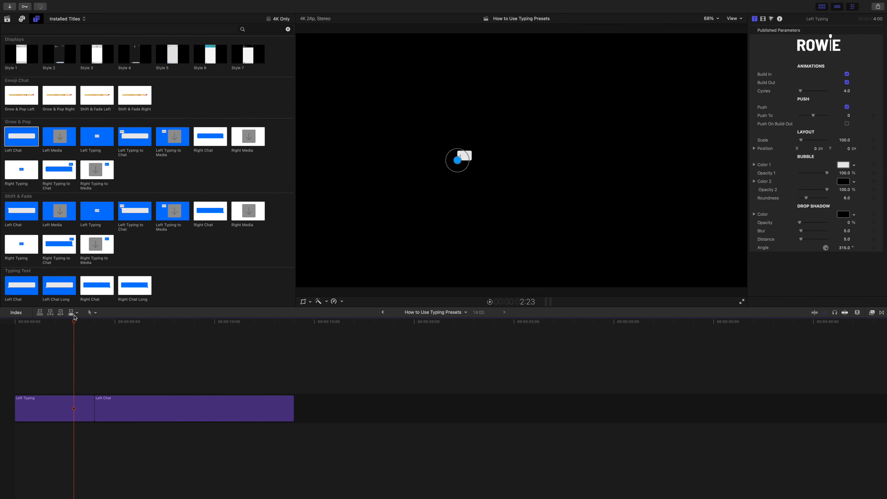
Step: Turn off Build Out for the Left Typing title and play back its transition into Left Chat
left_click(847, 83)
key("space")
key("space")
left_click_drag(113, 322, 66, 321)
key("space")
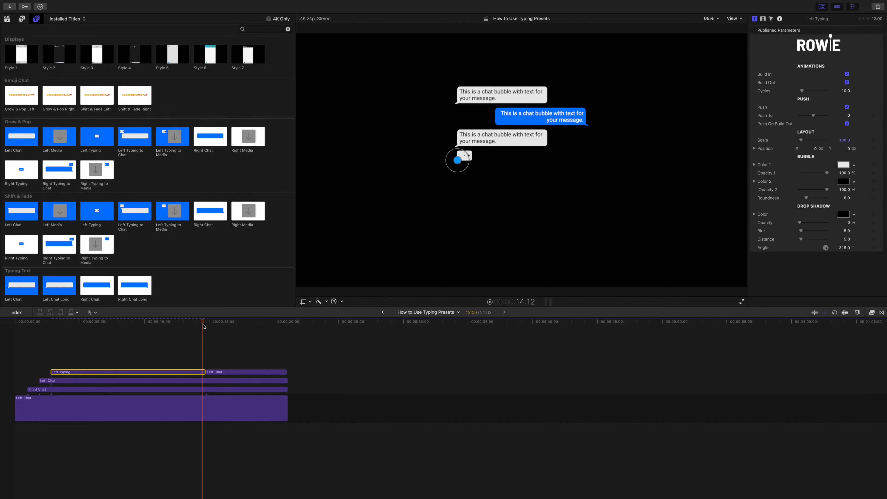
Step: Turn off Push On Build Out for the stacked Left Typing title and scrub through the end of its animation
left_click_drag(202, 324, 195, 325)
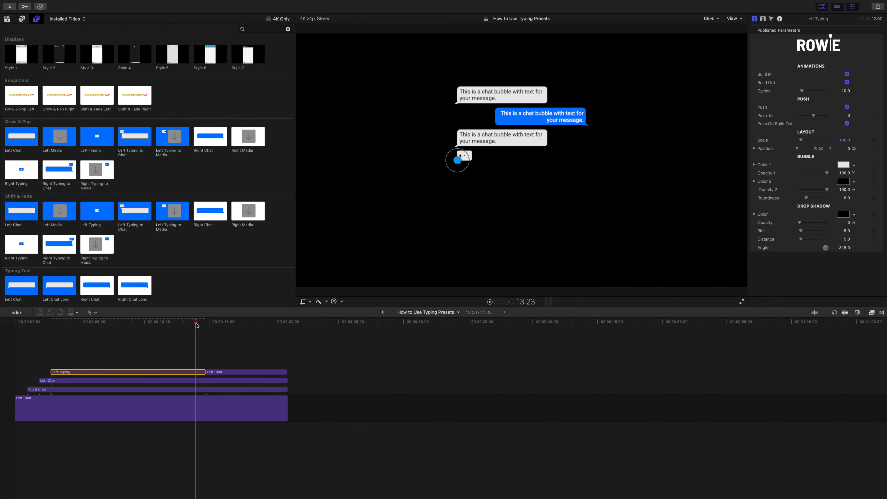
left_click(847, 124)
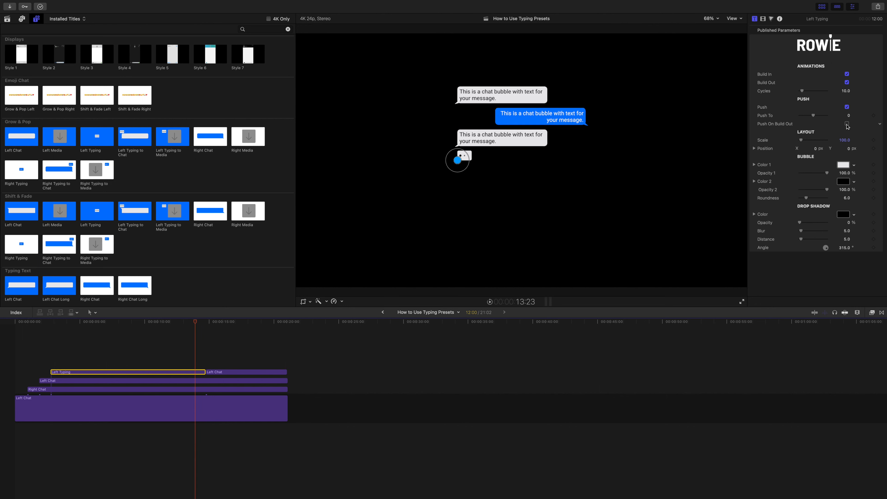
left_click_drag(194, 325, 202, 324)
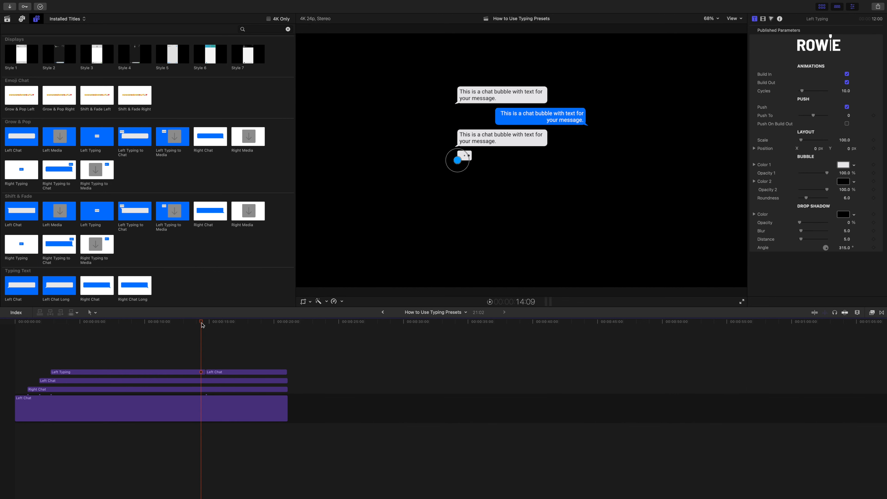
Step: Set Push From to 68 on the Left Chat title that follows Left Typing and play back the transition
left_click(229, 373)
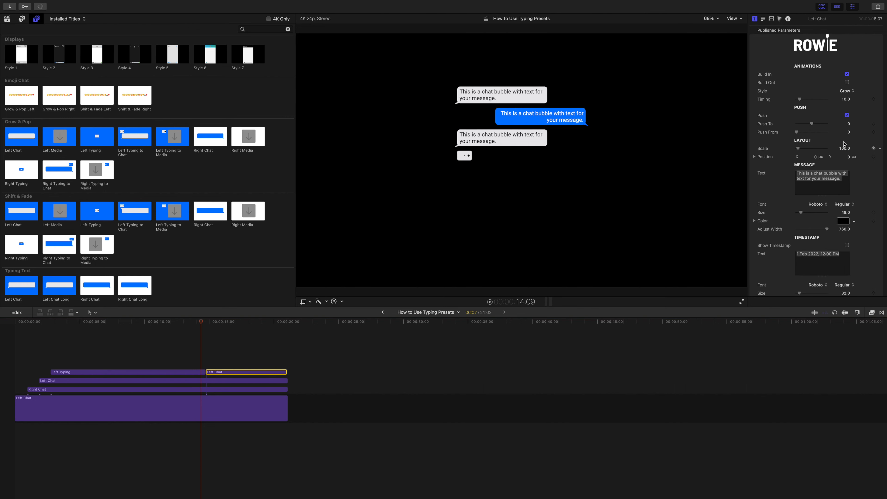
left_click(205, 322)
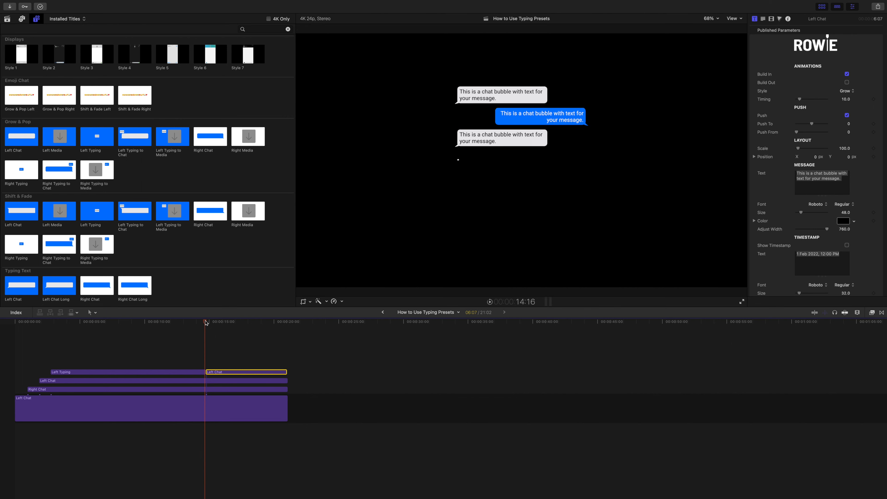
left_click(206, 322)
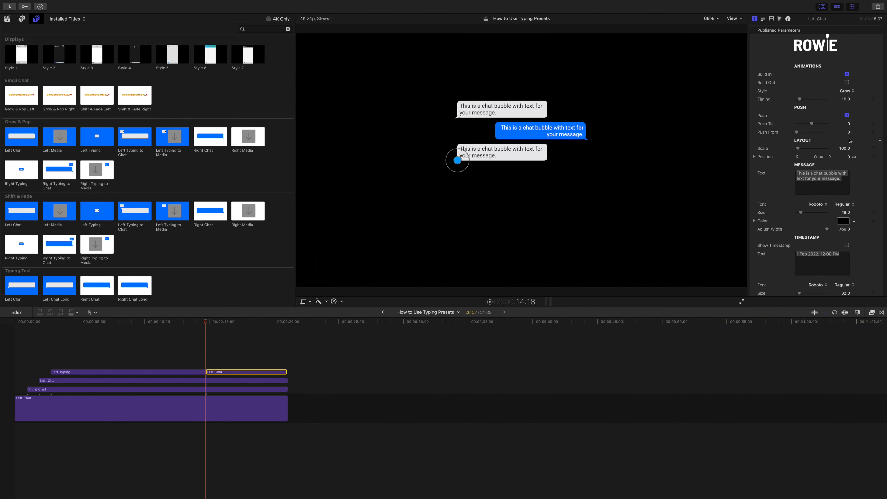
left_click_drag(849, 132, 862, 118)
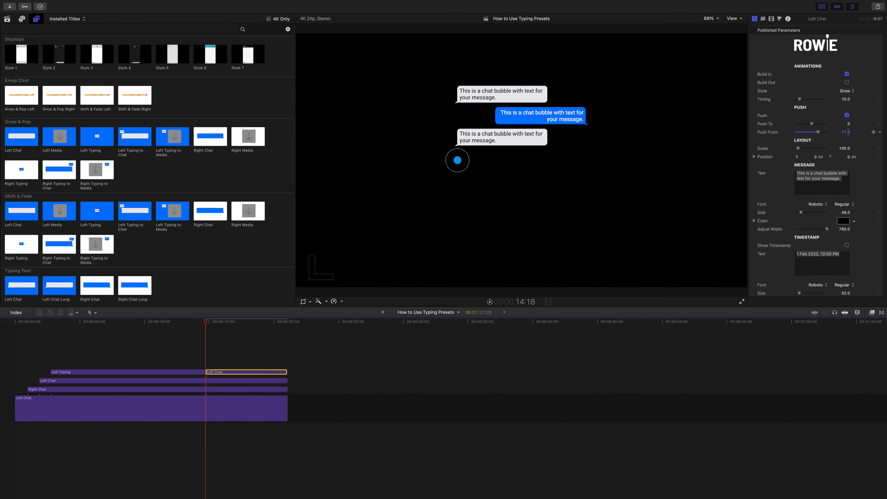
left_click(847, 132)
type("68")
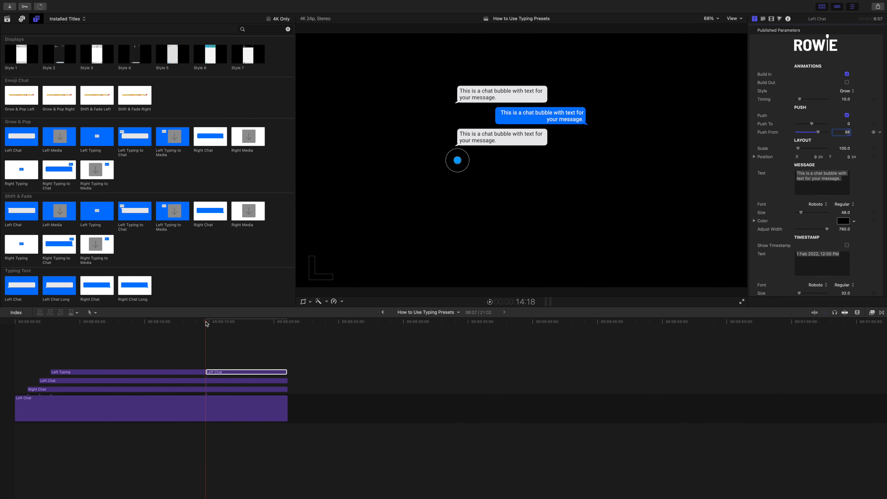
left_click_drag(206, 324, 198, 323)
key("space")
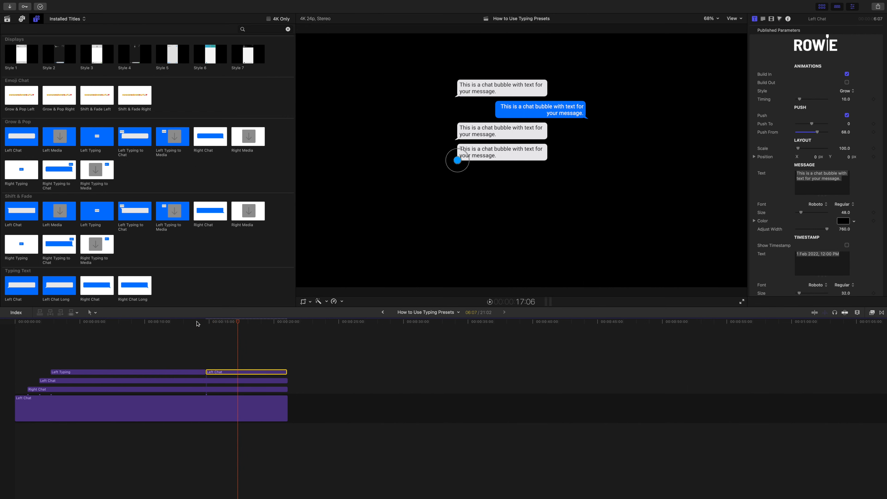
key("space")
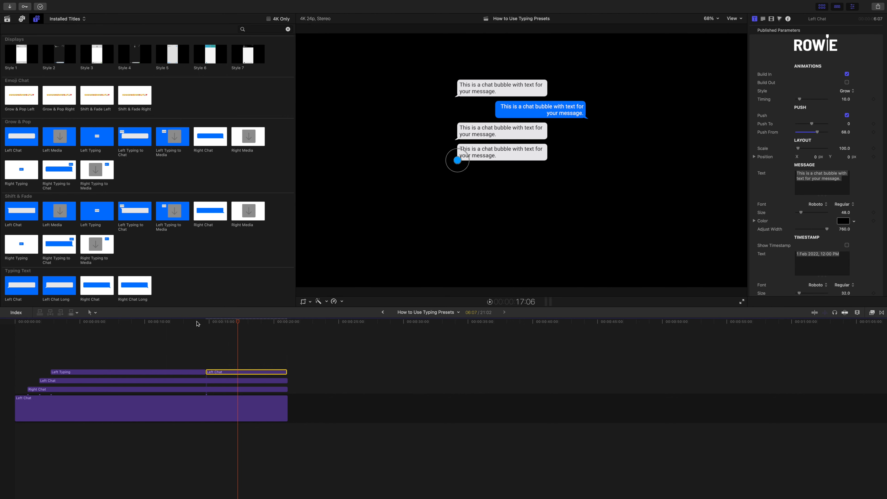